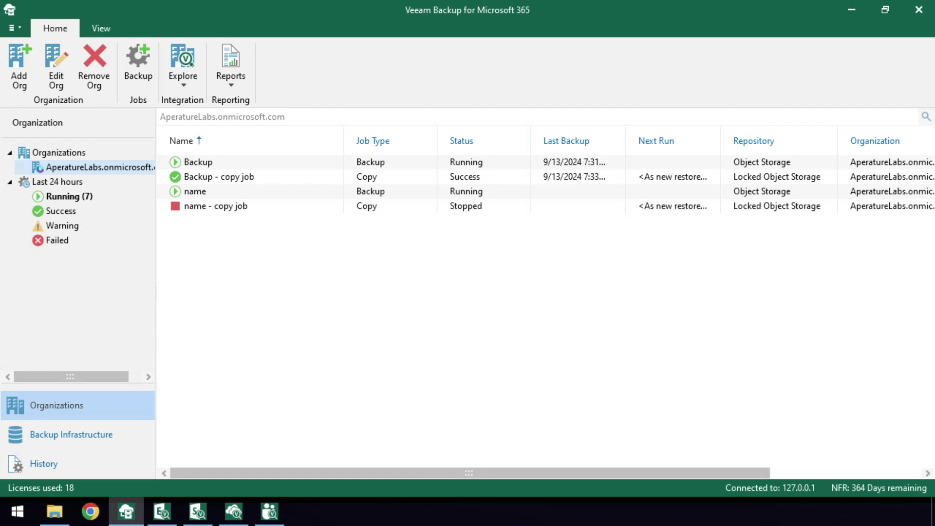
- Select the running Backup job to see its session, then list the Explore options
key("Down")
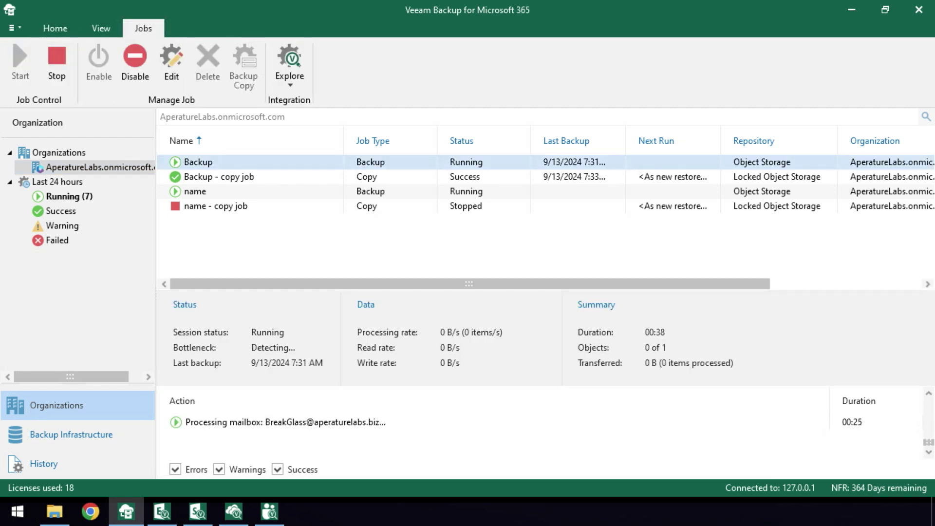
key("Tab")
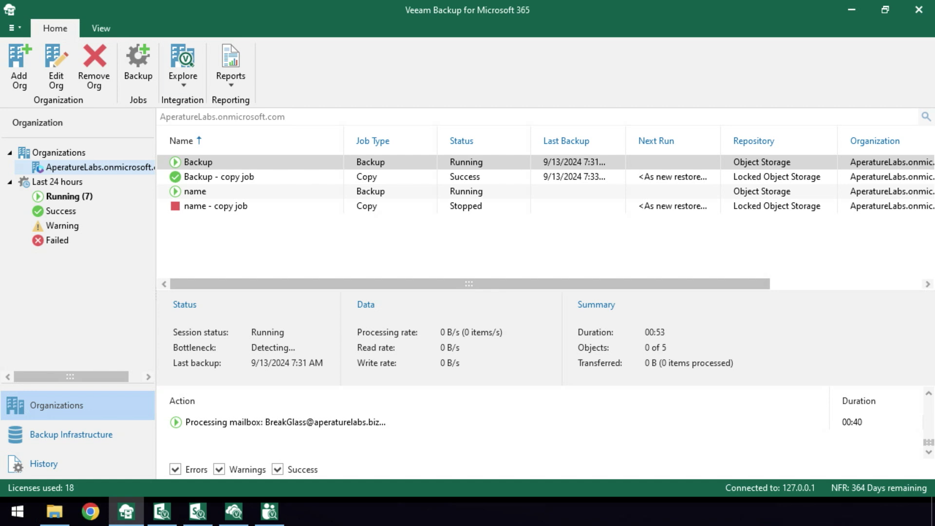
left_click(183, 66)
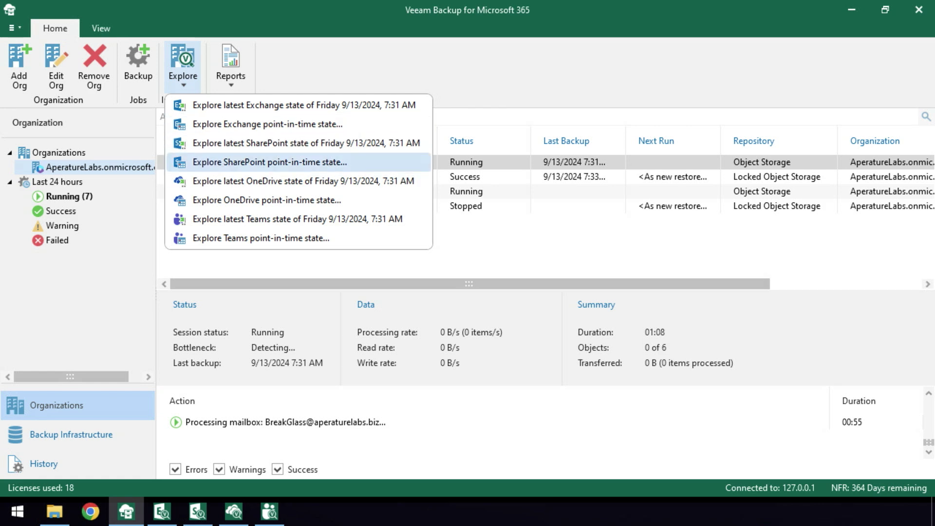
- Explore the organization backup at a specific point in time, 9/13/2024 7:31 AM
left_click(270, 162)
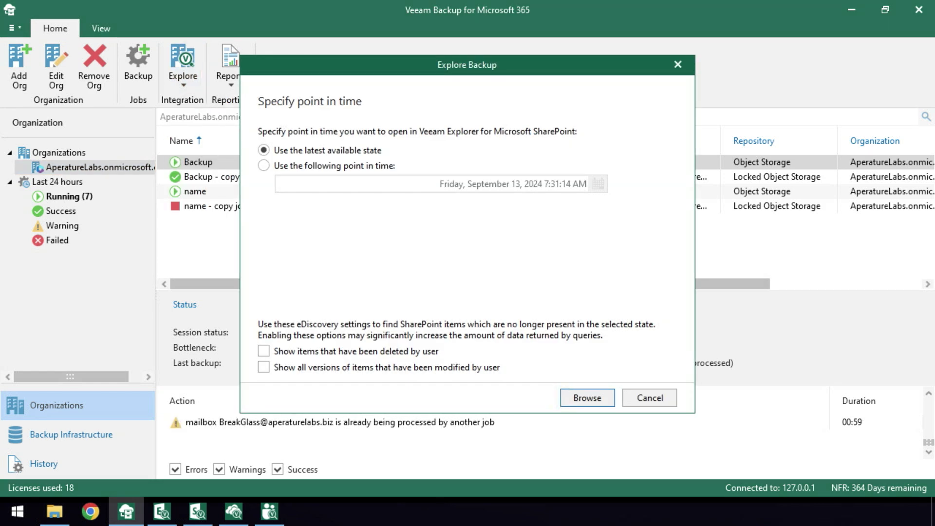
left_click(264, 165)
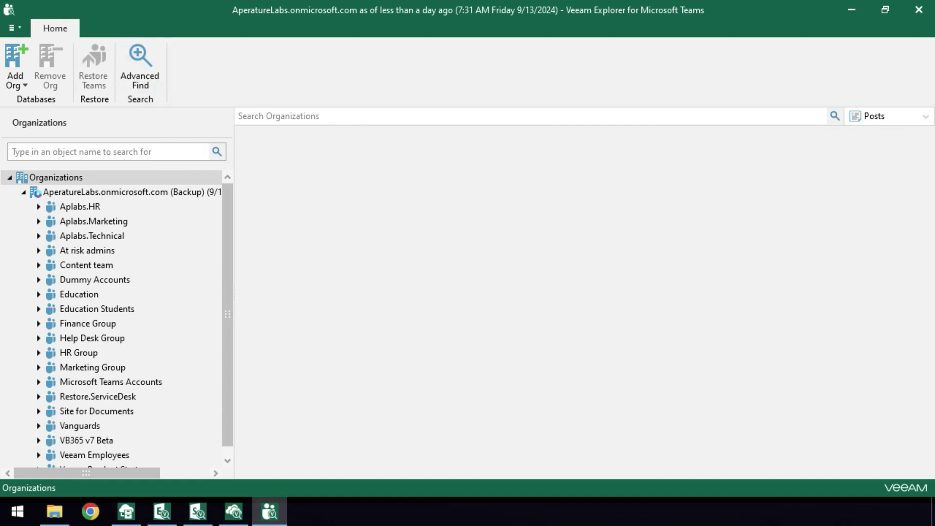
- Show the Advanced Find form scoped to the organization, with the Content team selected
left_click(139, 68)
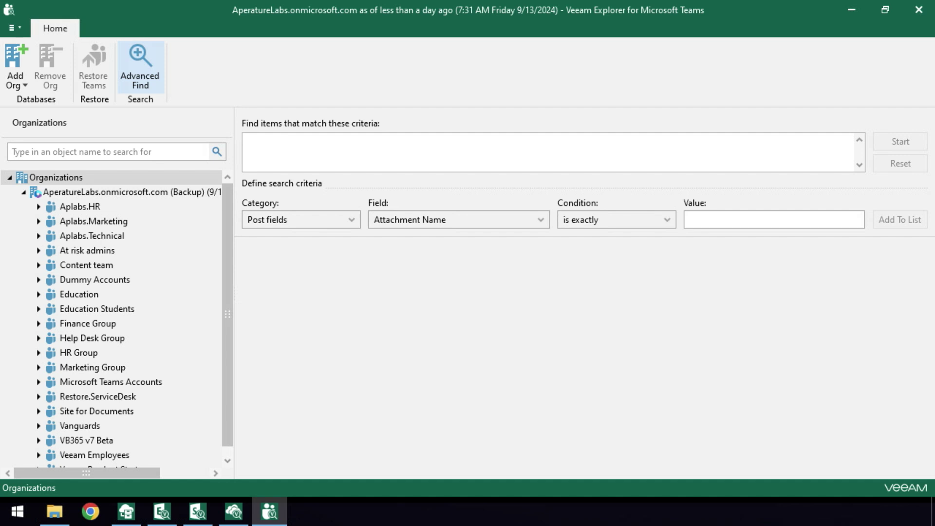
key("Down")
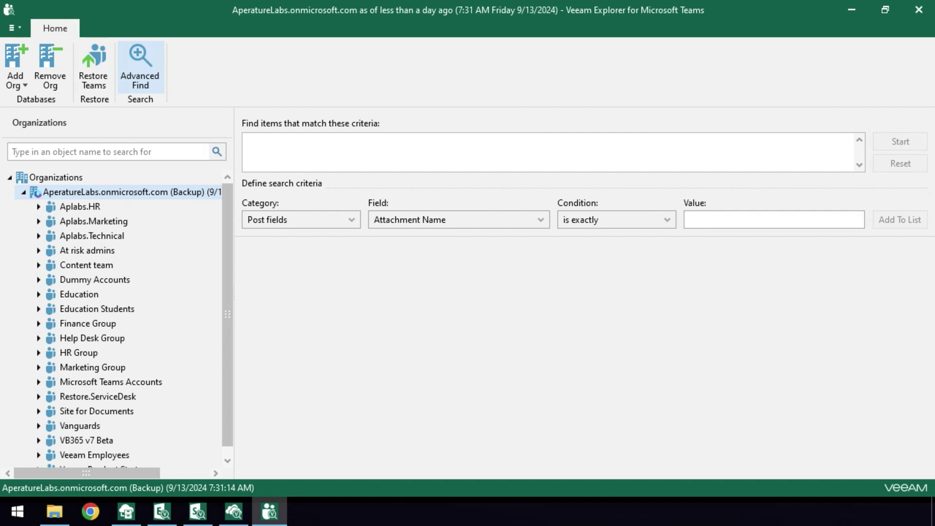
left_click(86, 264)
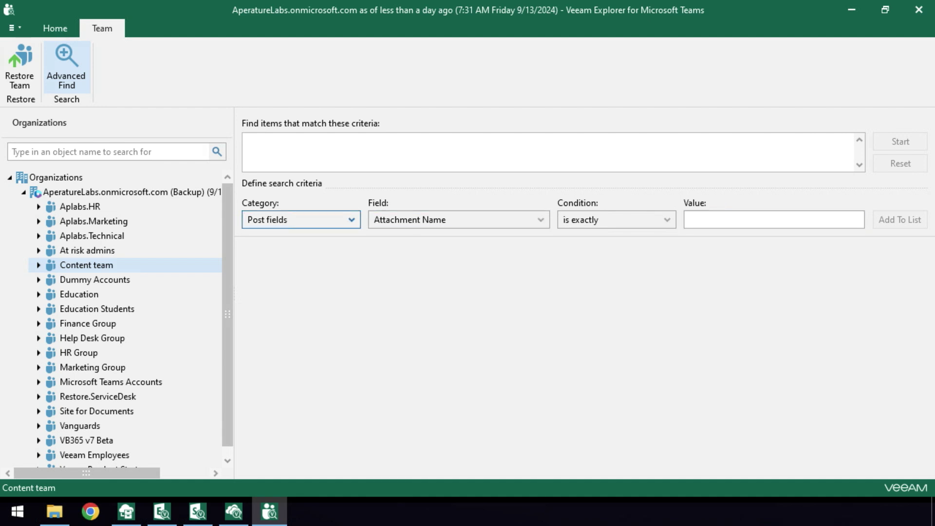
- Build a Content team criterion using Post fields, the Message field and the contains condition
left_click(301, 220)
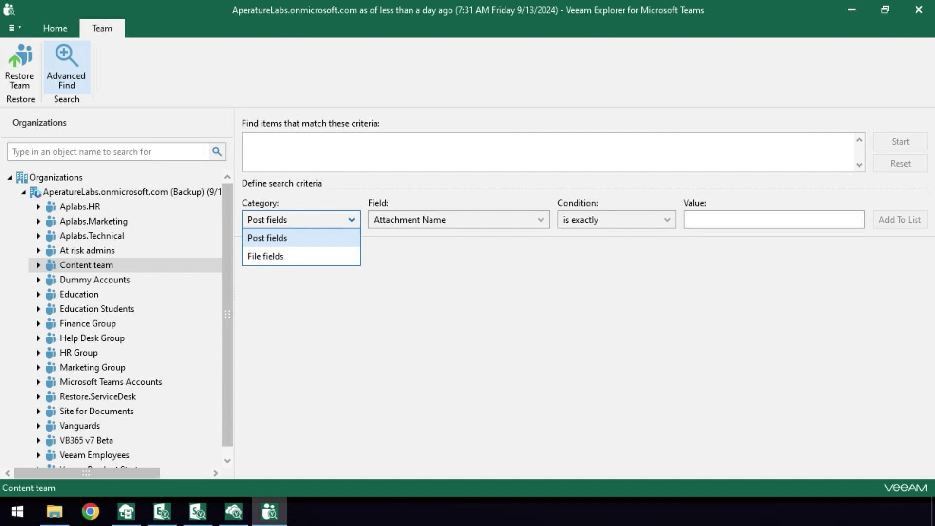
left_click(268, 238)
left_click(460, 219)
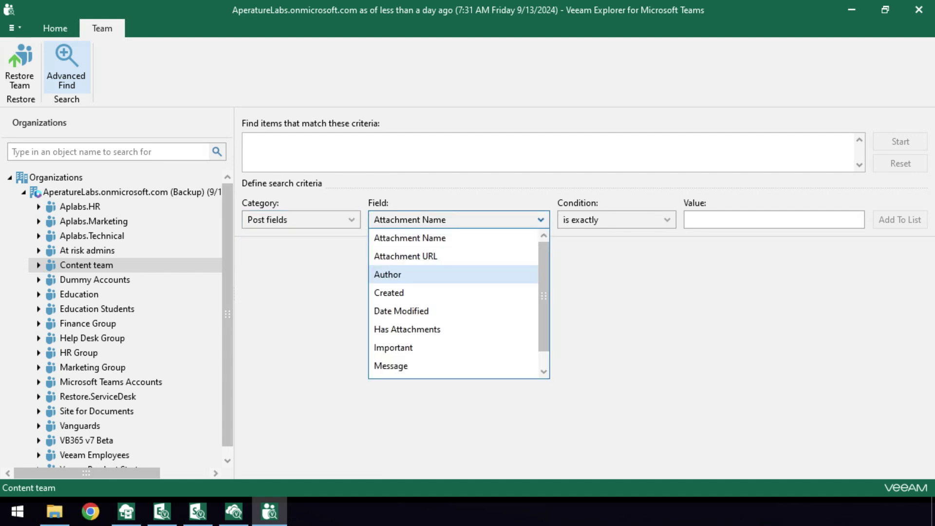
scroll(409, 292, "down", 1)
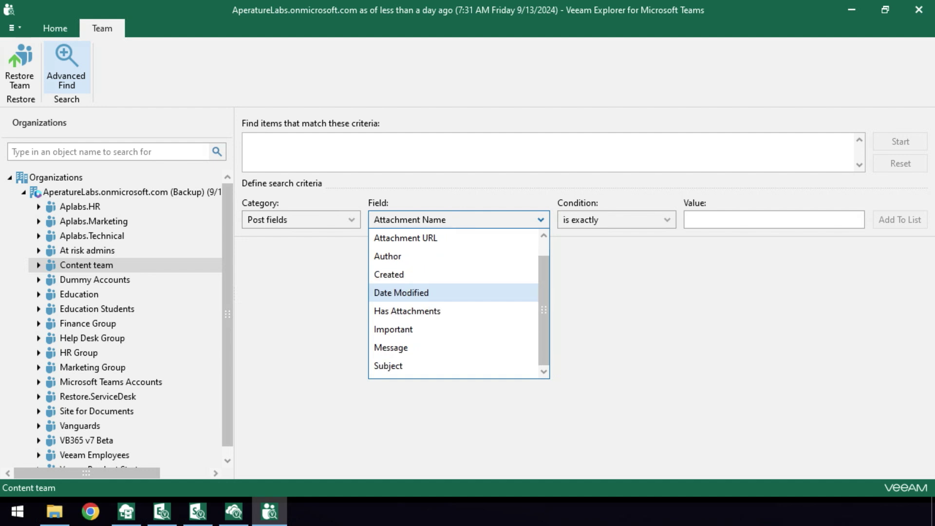
left_click(391, 347)
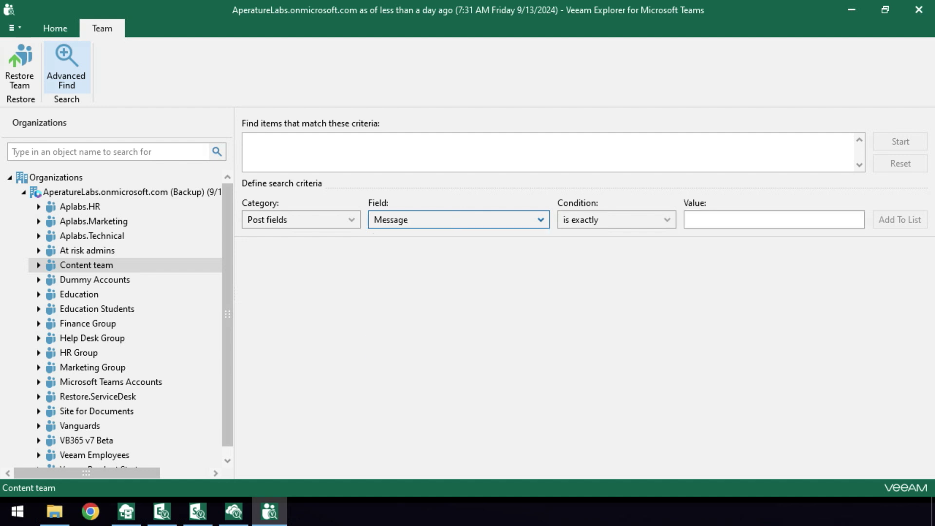
left_click(616, 220)
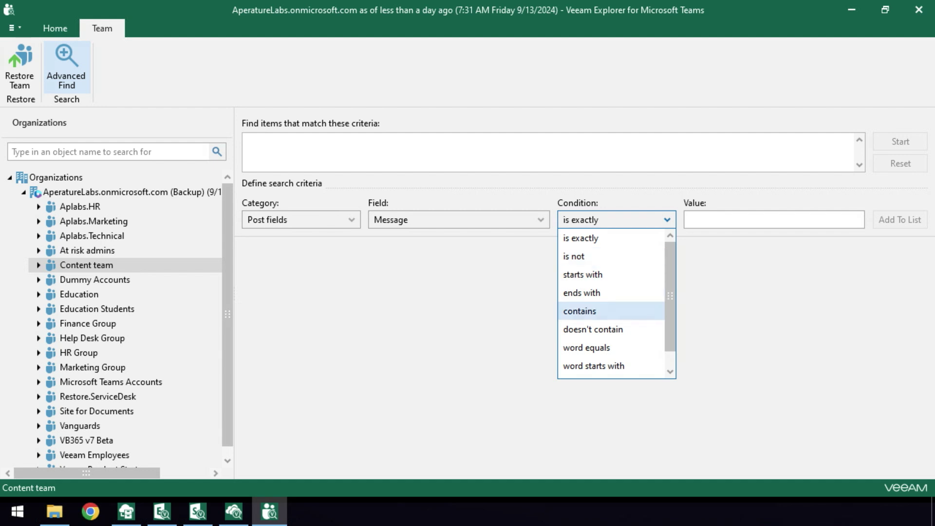
left_click(579, 311)
left_click(667, 219)
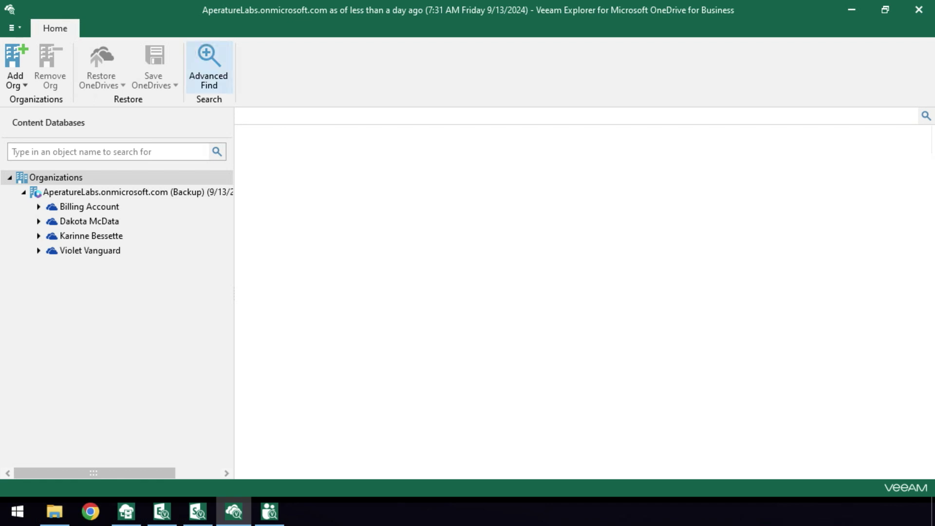
- Define a Calendar fields search on Date Modified, then switch to the SharePoint explorer
left_click(208, 68)
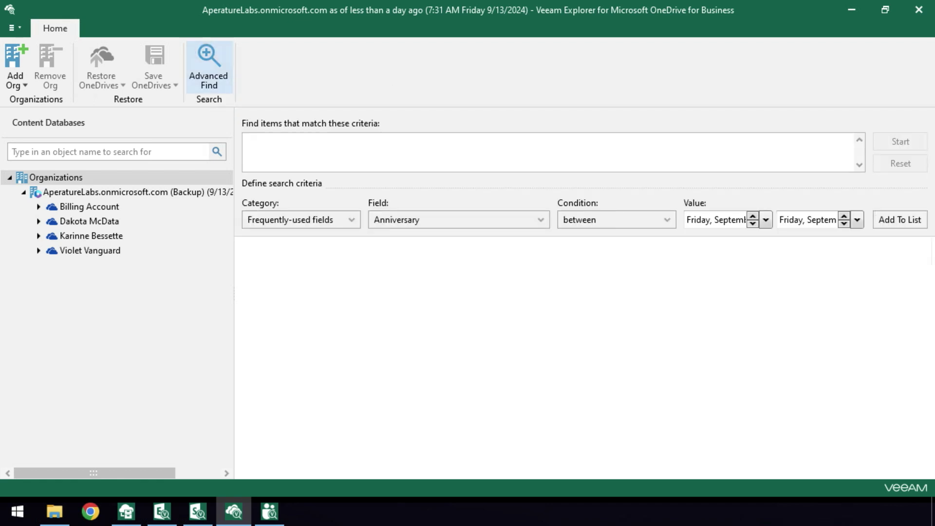
left_click(352, 220)
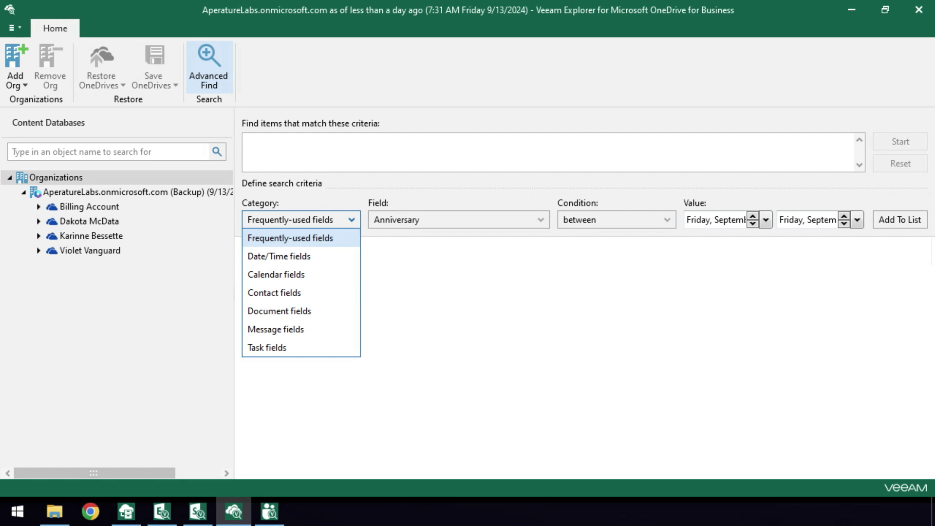
key("Down")
key("Down")
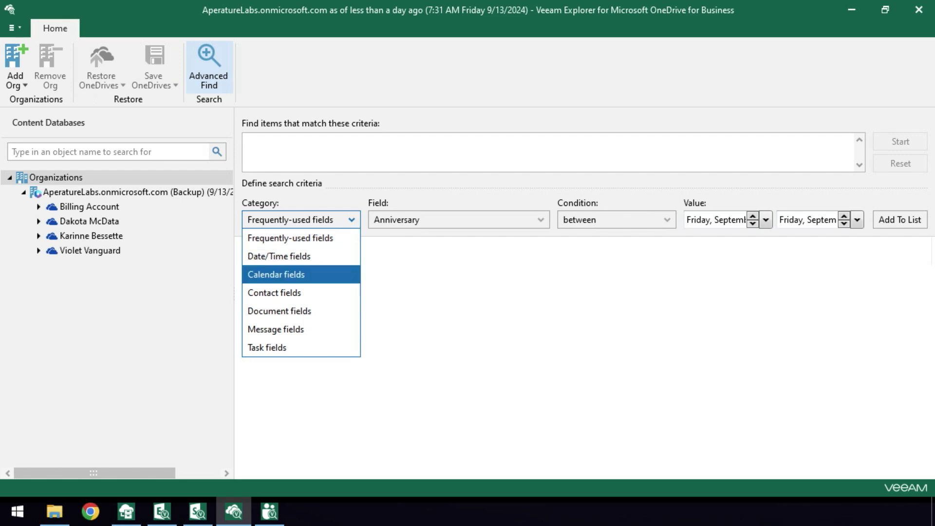
key("Return")
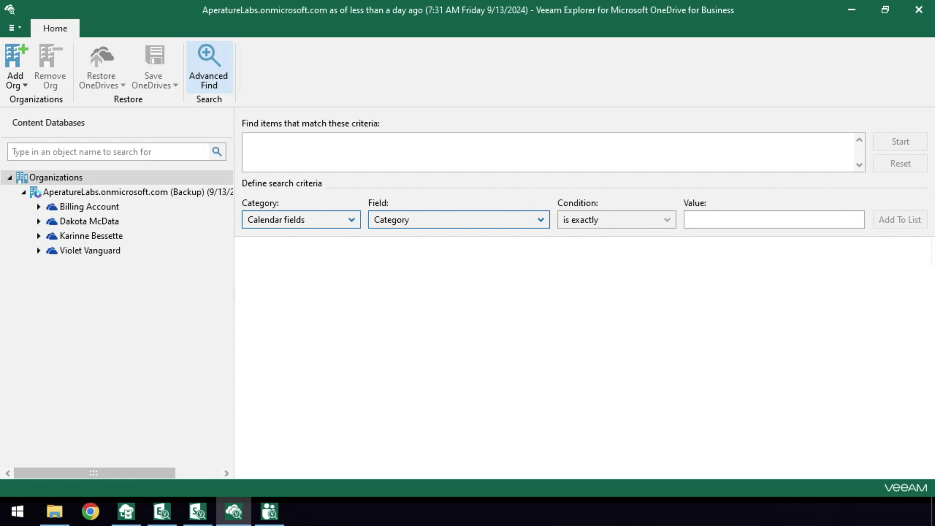
left_click(458, 220)
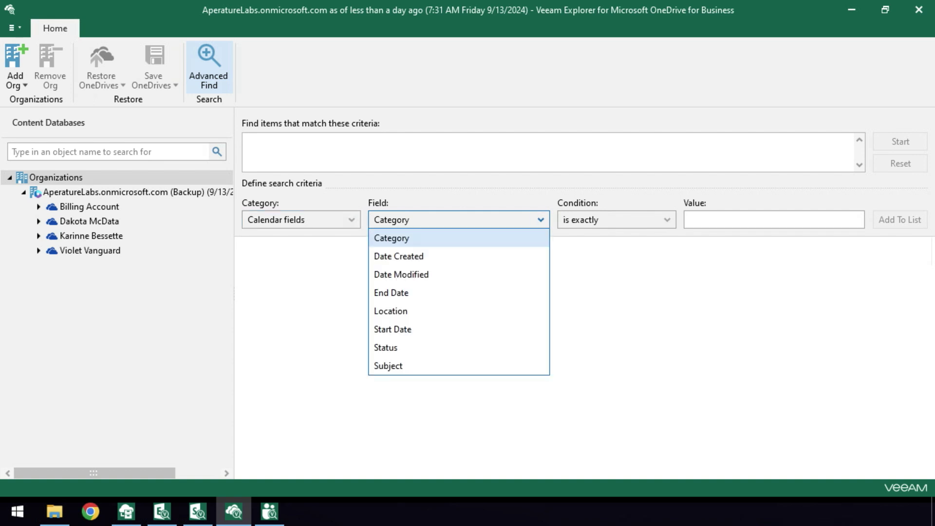
left_click(401, 274)
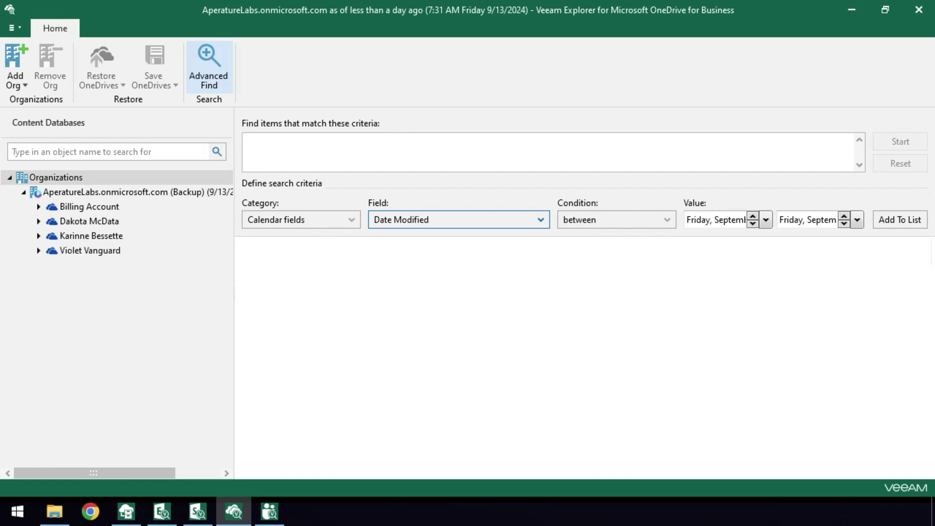
left_click(198, 512)
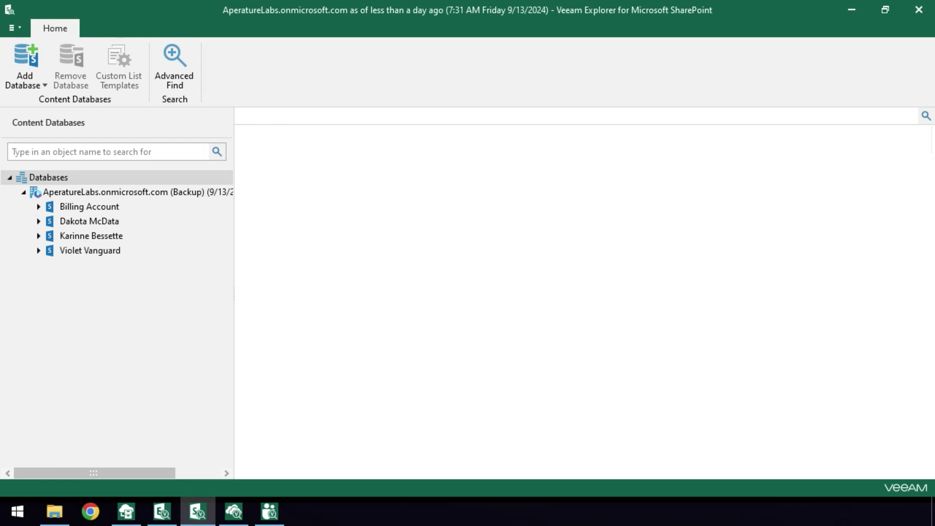
- Define a Document fields search on Deleted, then switch to the Exchange explorer
left_click(132, 192)
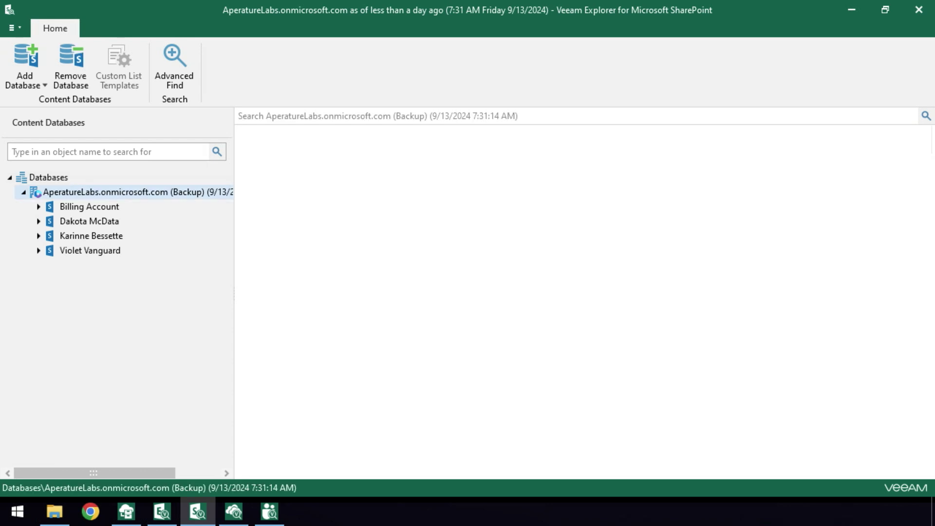
left_click(175, 69)
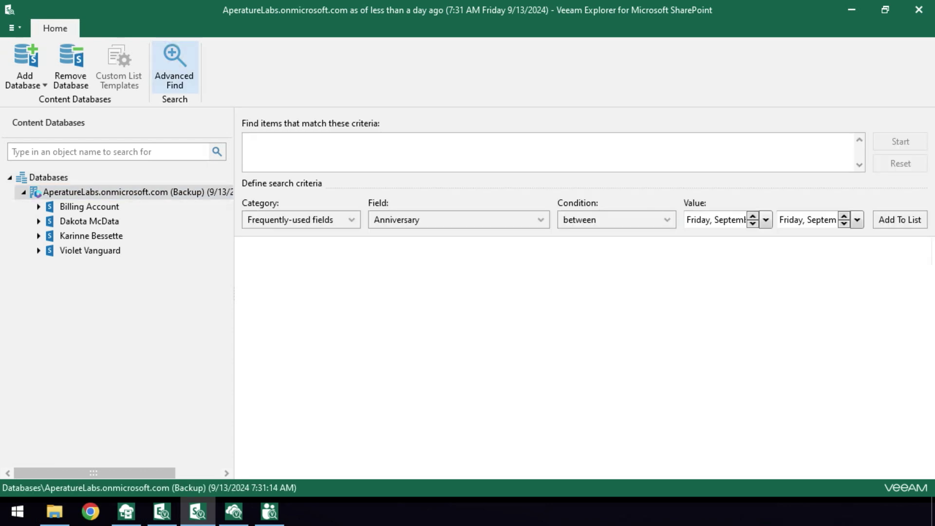
left_click(302, 220)
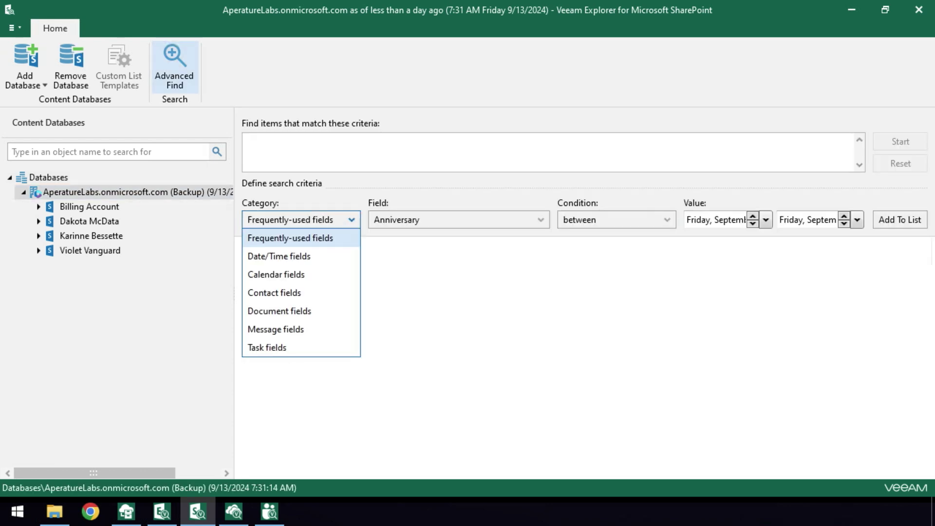
left_click(280, 311)
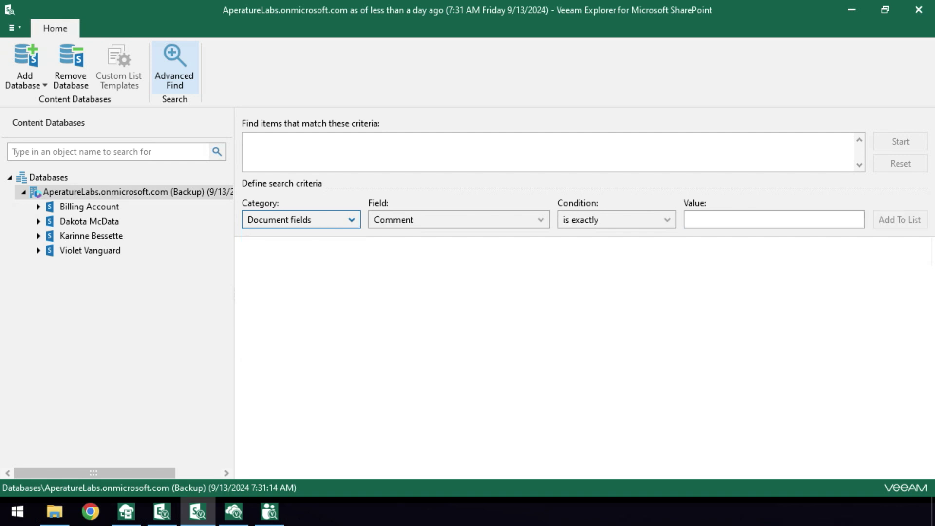
left_click(459, 219)
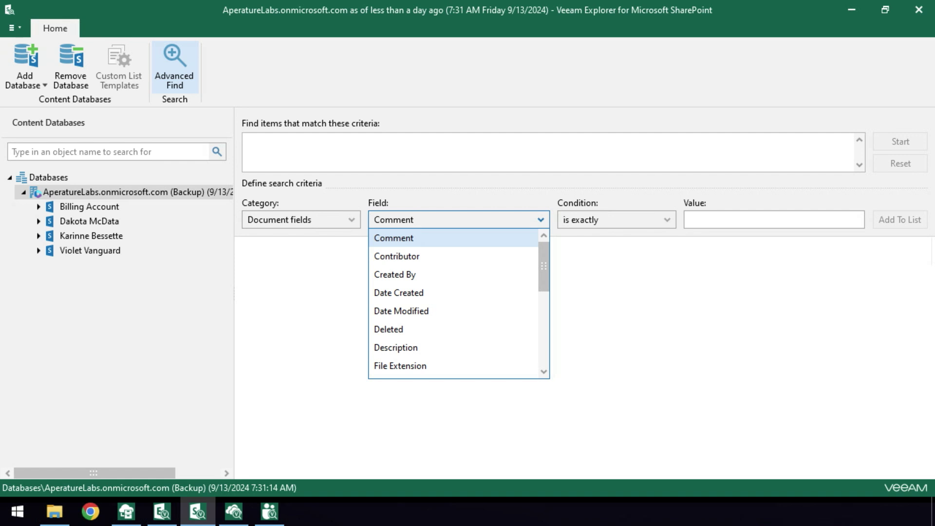
left_click(389, 330)
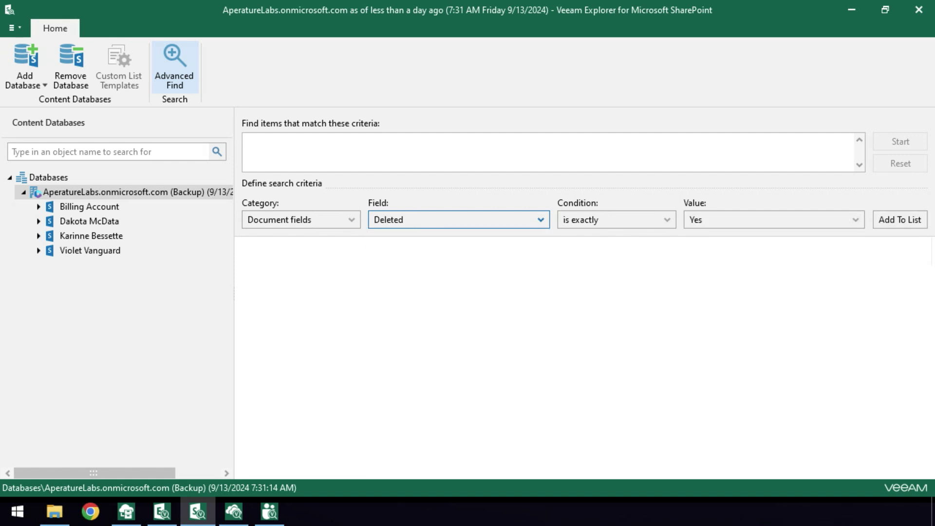
left_click(773, 220)
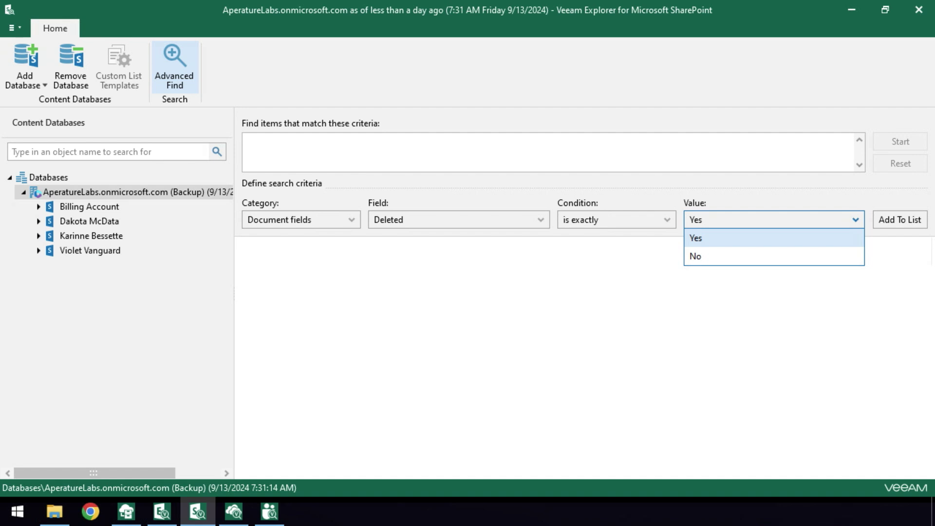
left_click(162, 512)
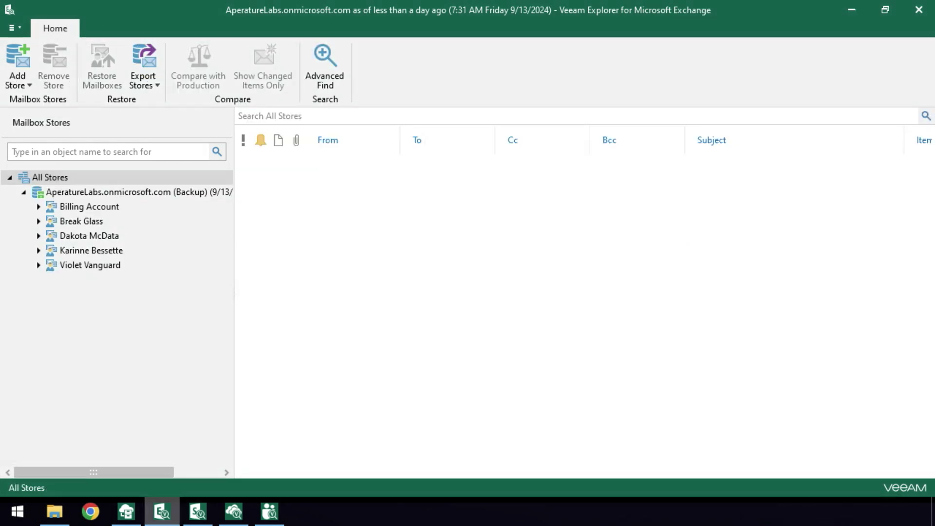
- Start Advanced Find on the whole organisation backup, keeping All Fields and choosing Subject
key("Down")
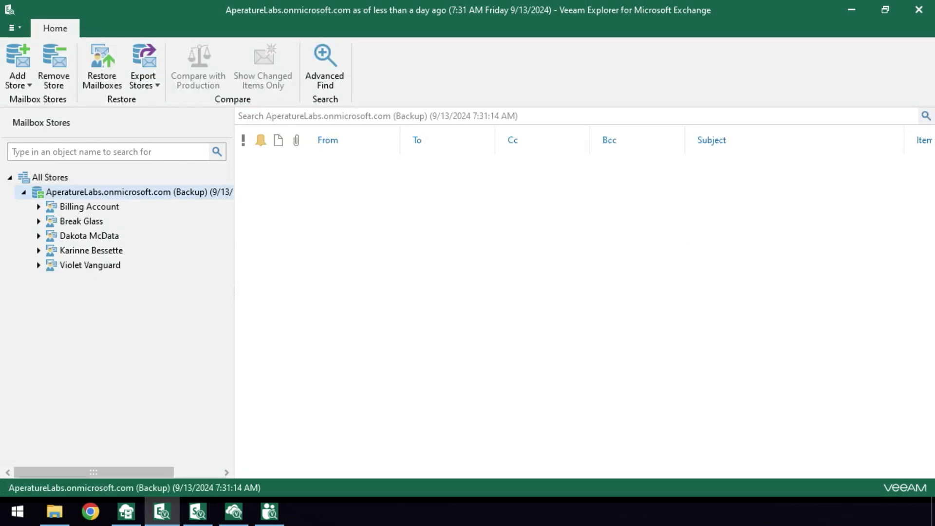
left_click(326, 66)
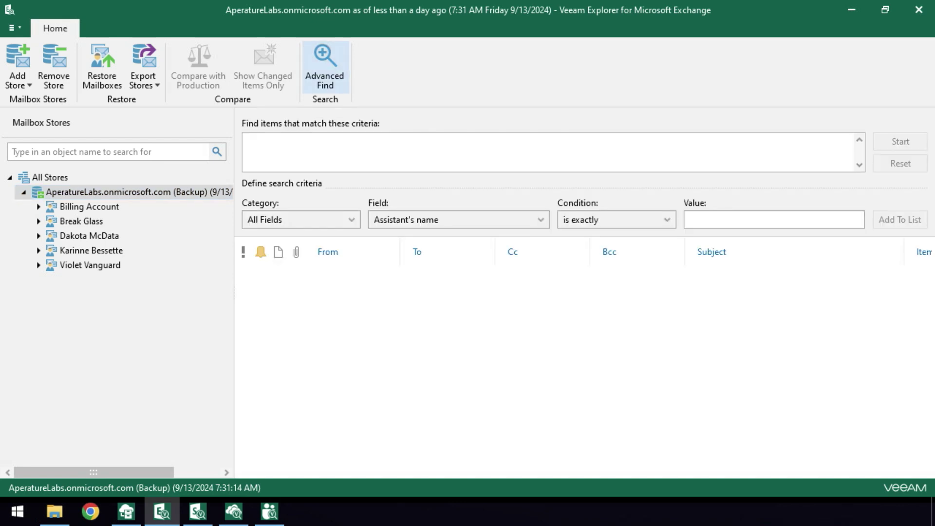
left_click(301, 219)
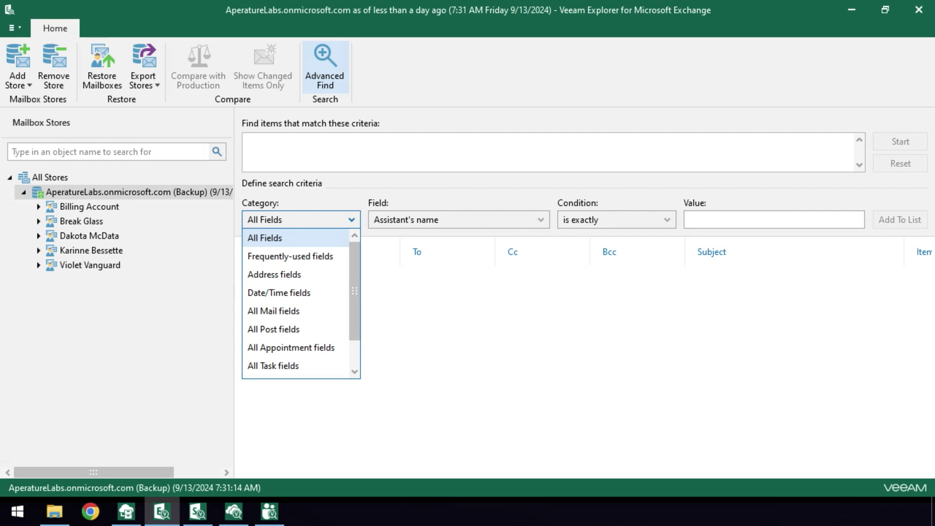
key("Escape")
left_click(460, 220)
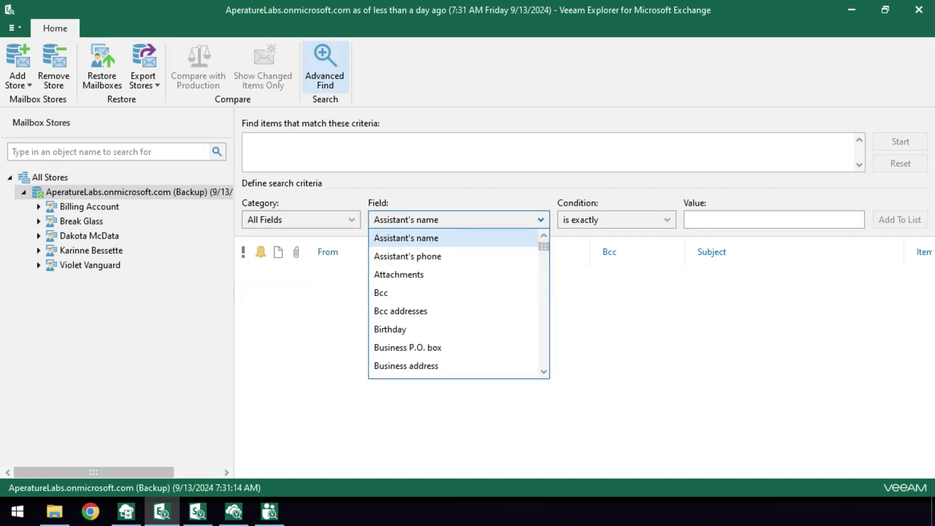
type("sub")
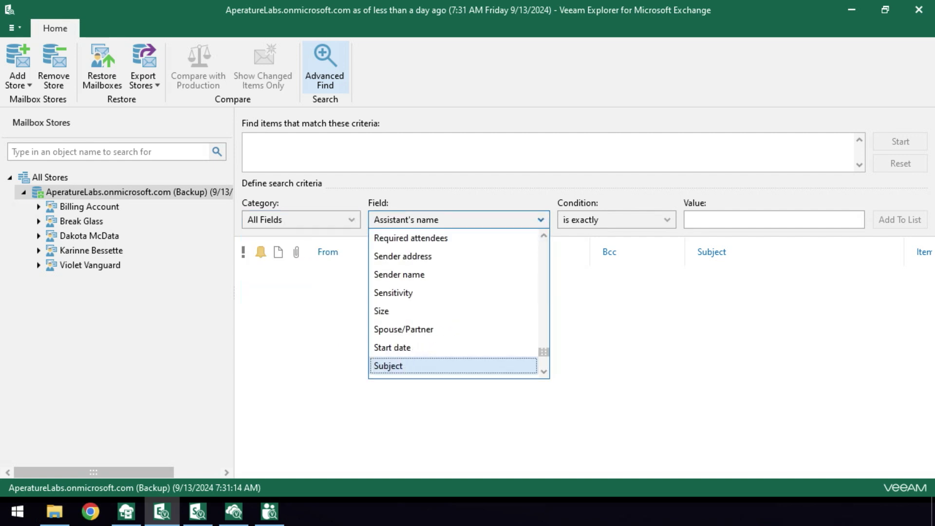
key("Return")
- Set the condition to contains with value 'microsoft' and add the criterion to the list
key("Tab")
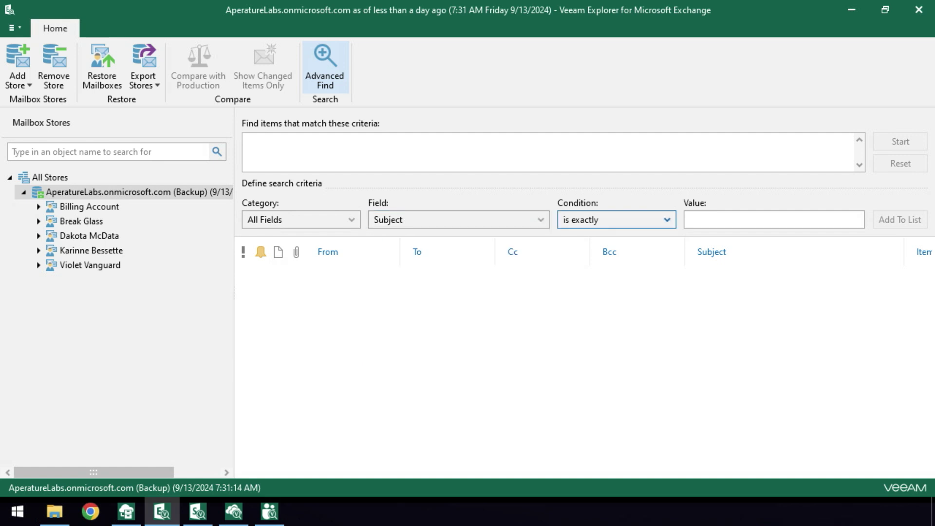
key("alt+Down")
key("c")
key("Return")
key("Tab")
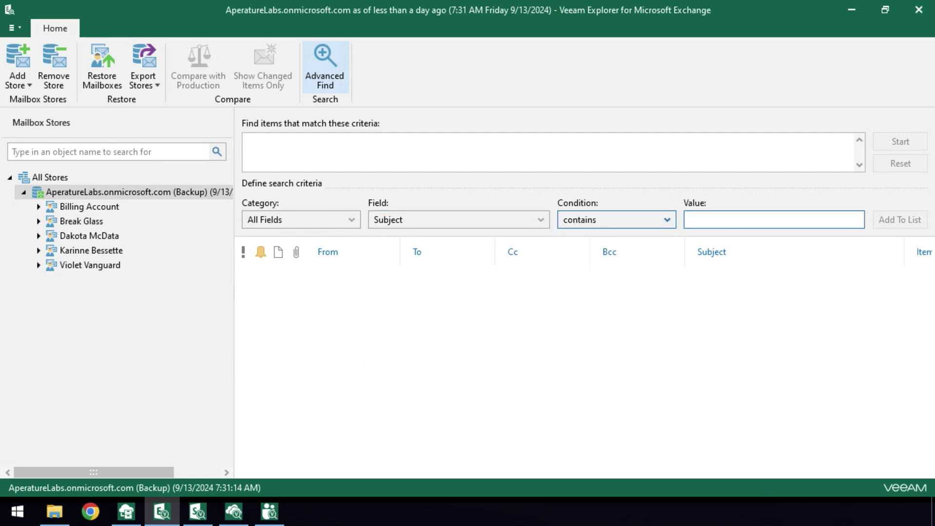
type("micro")
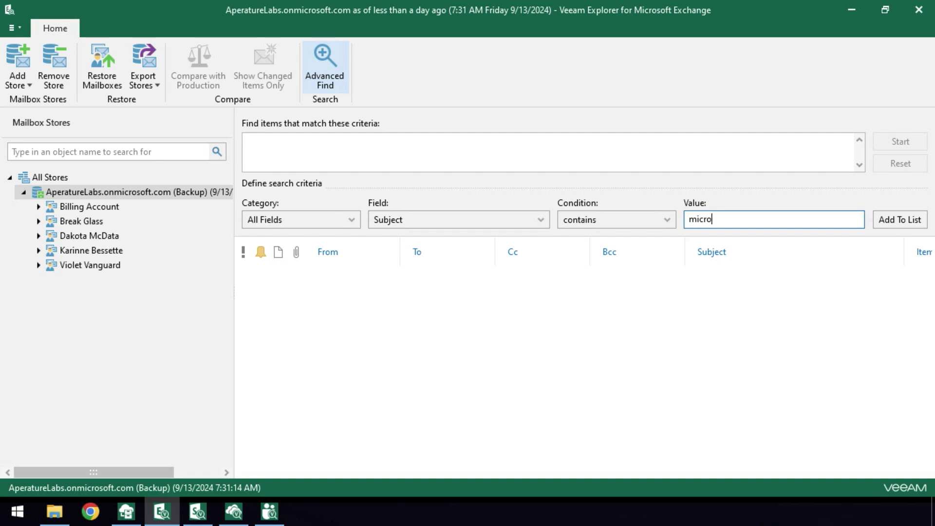
type("soft")
key("Tab")
key("Return")
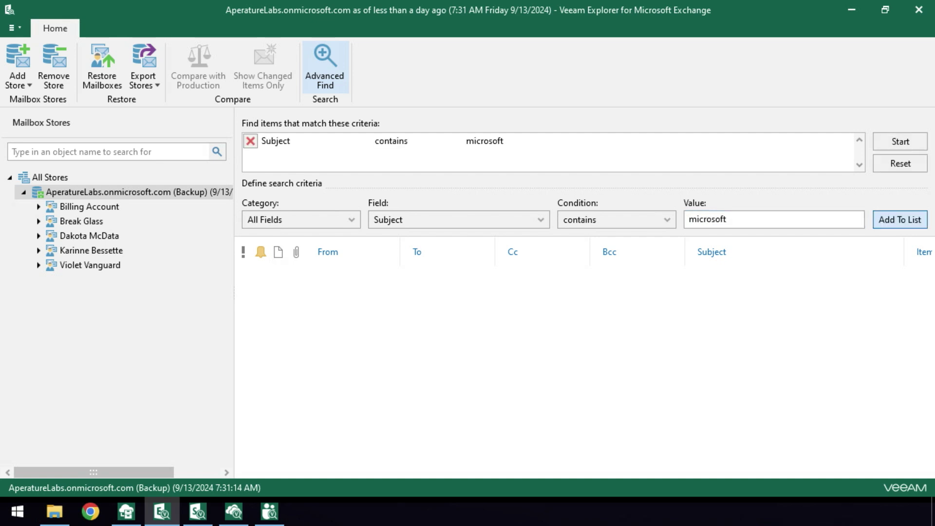
key("shift+Tab")
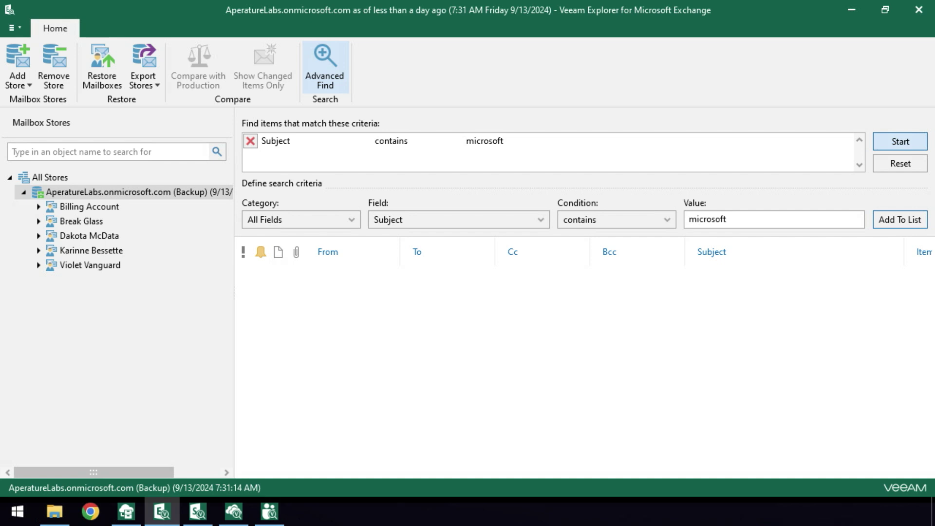
- Run the search and select the Microsoft Entra ID P2 invoice email in the results
key("Return")
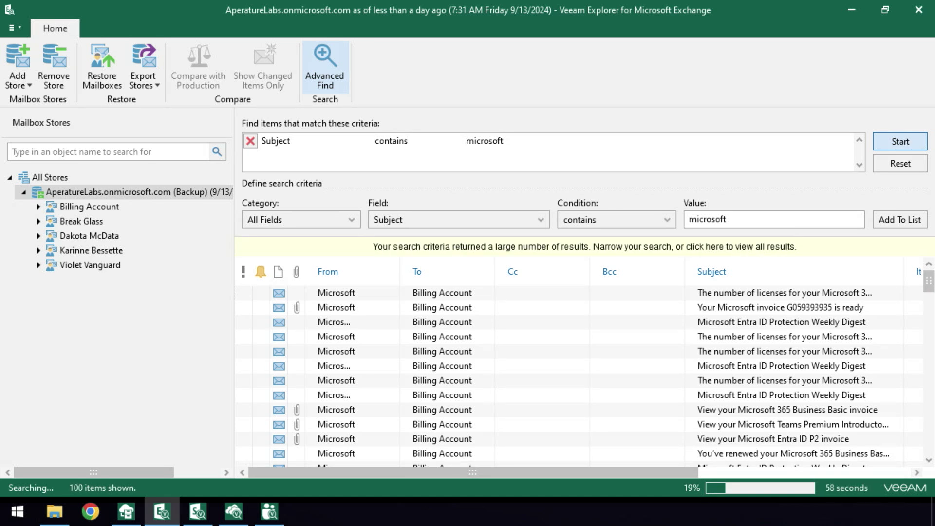
scroll(584, 373, "down", 5)
scroll(585, 373, "down", 5)
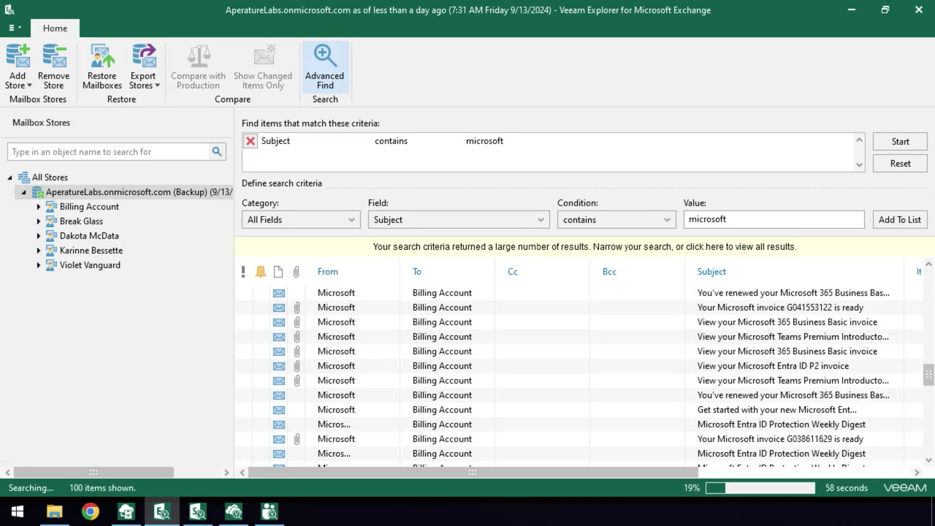
left_click(585, 366)
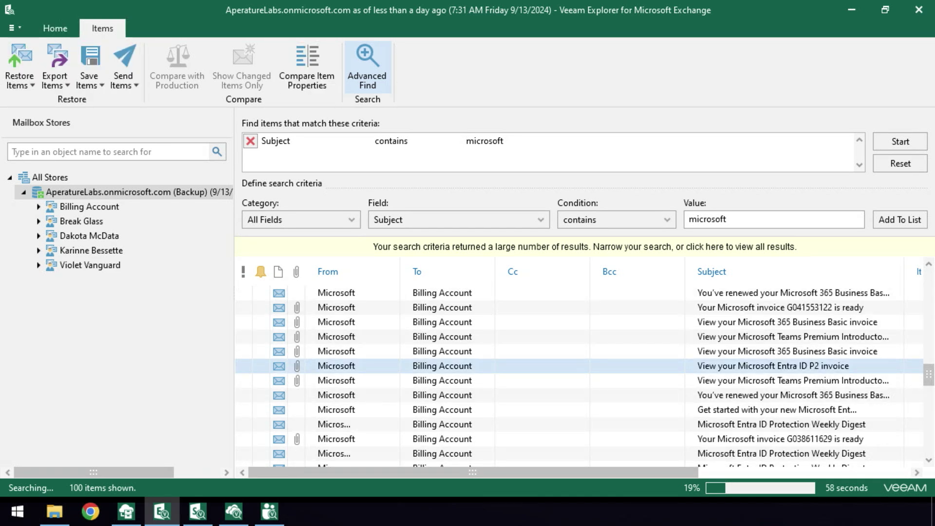
scroll(584, 373, "down", 5)
scroll(584, 373, "down", 5)
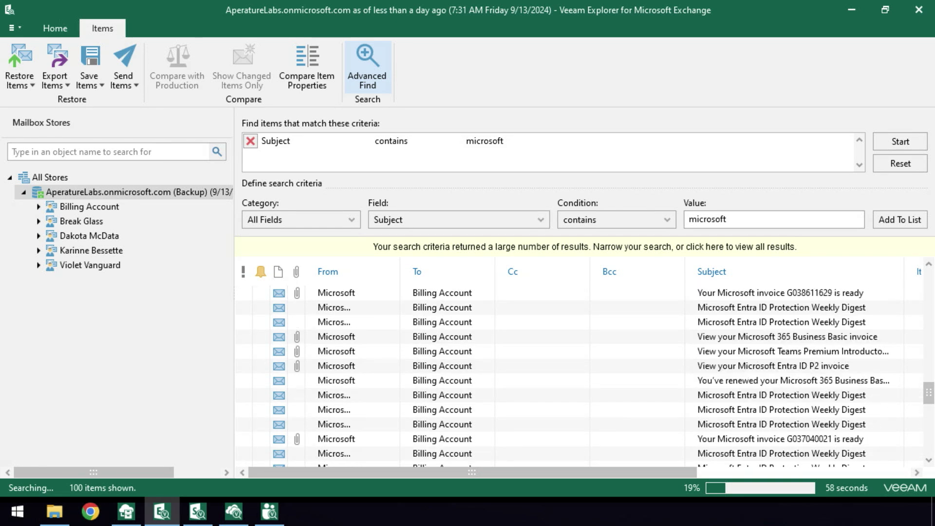